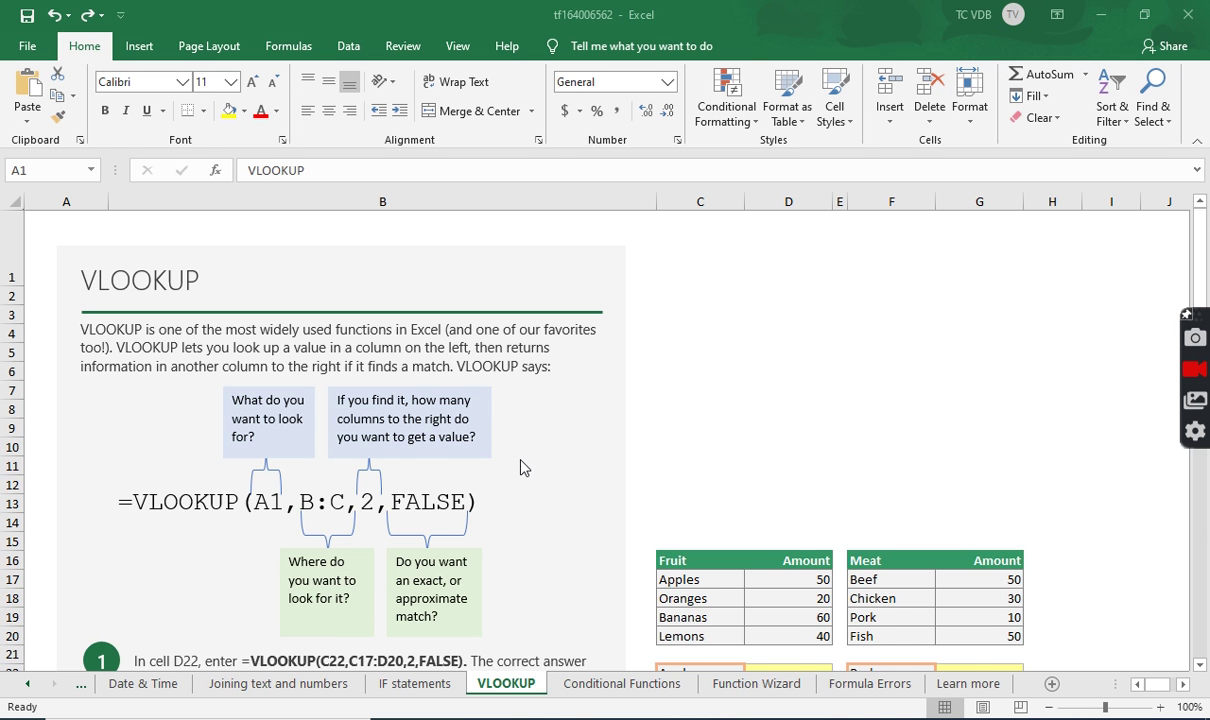
- Enter =VLOOKUP(C22,C17:D20,2,FALSE) in D22 so it returns 50 for Apples
scroll(520, 467, down, 1)
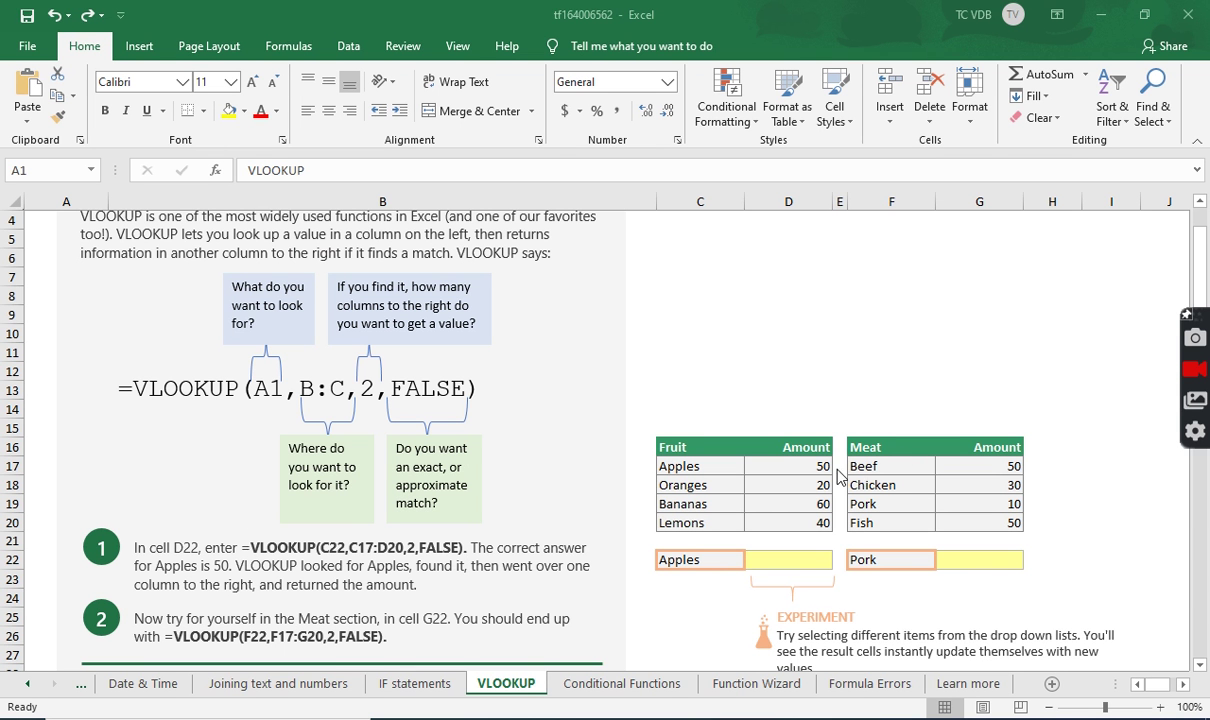
click(798, 464)
click(790, 561)
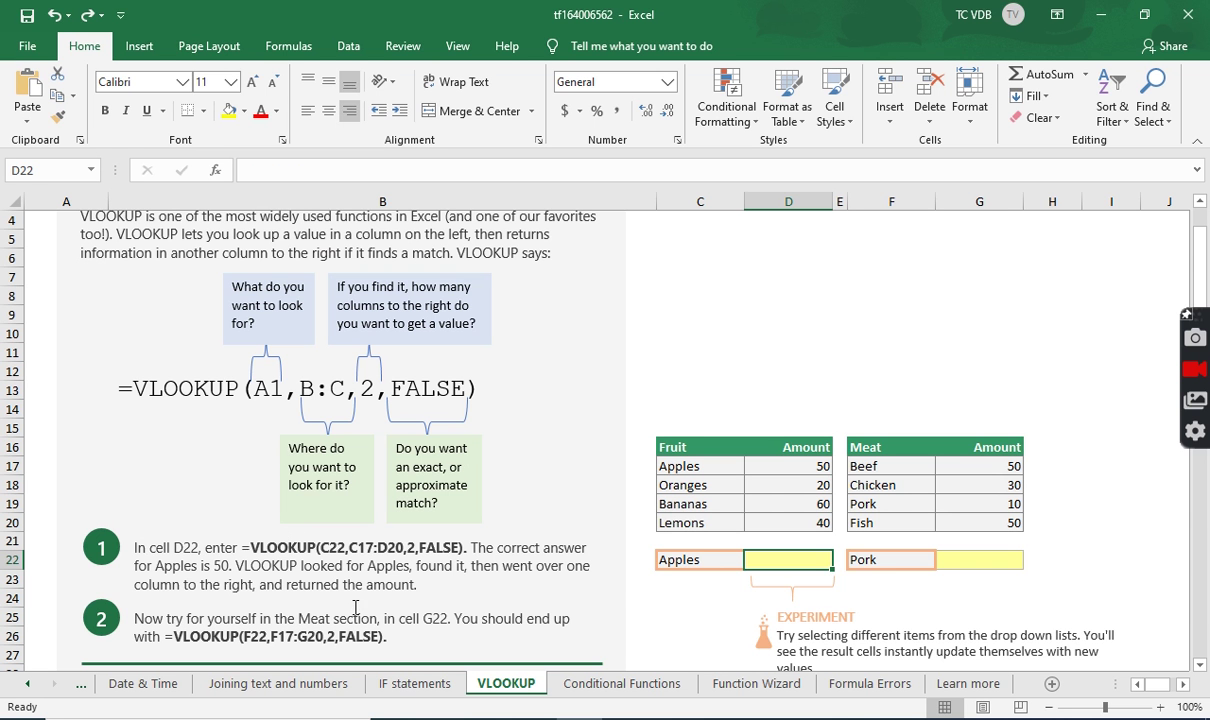
text(=vloo)
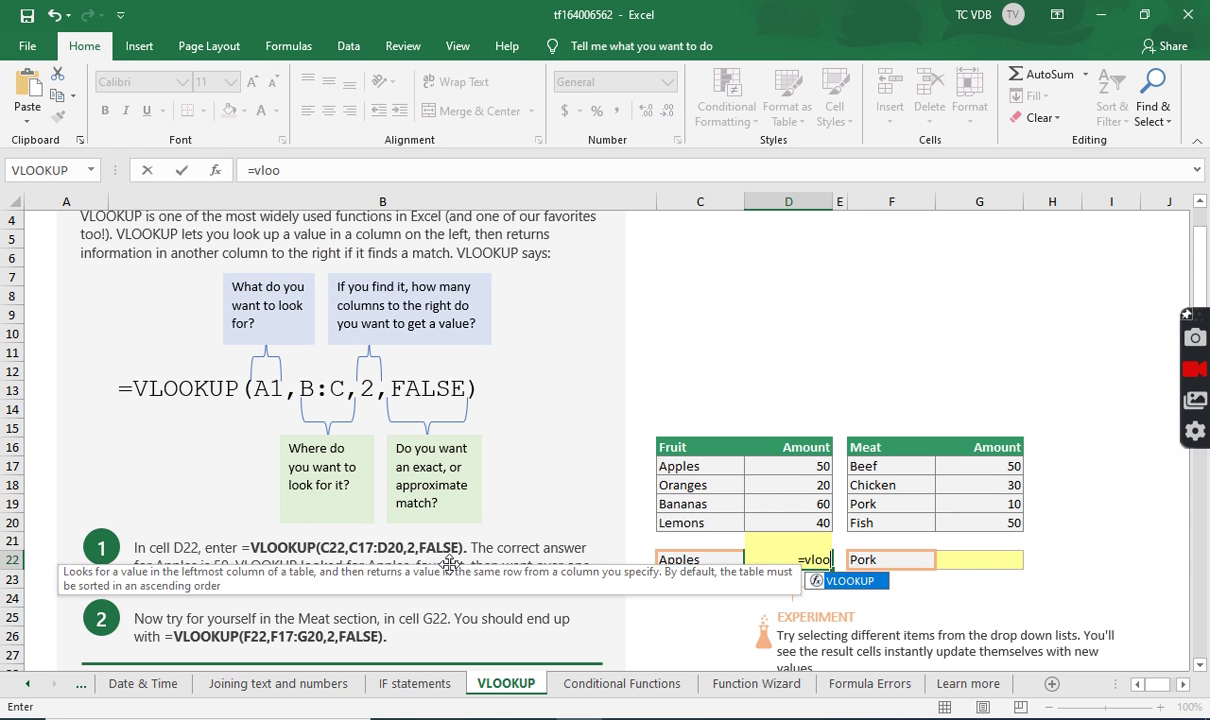
key(Tab)
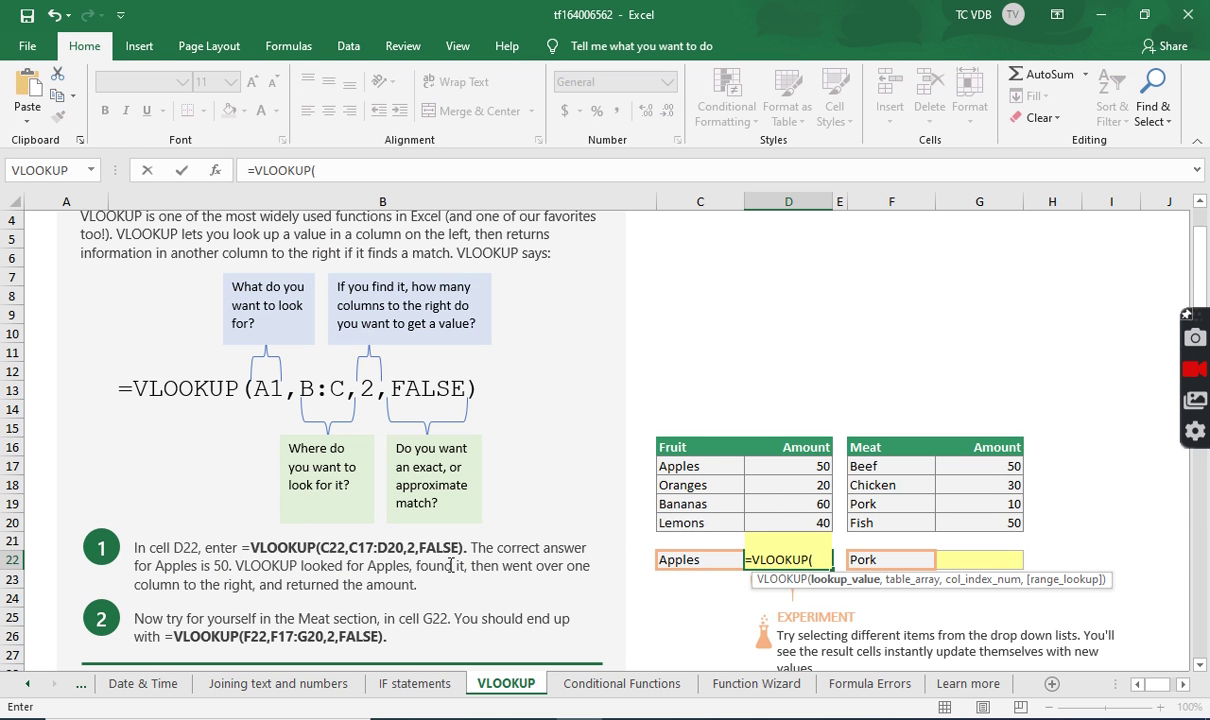
text(c22)
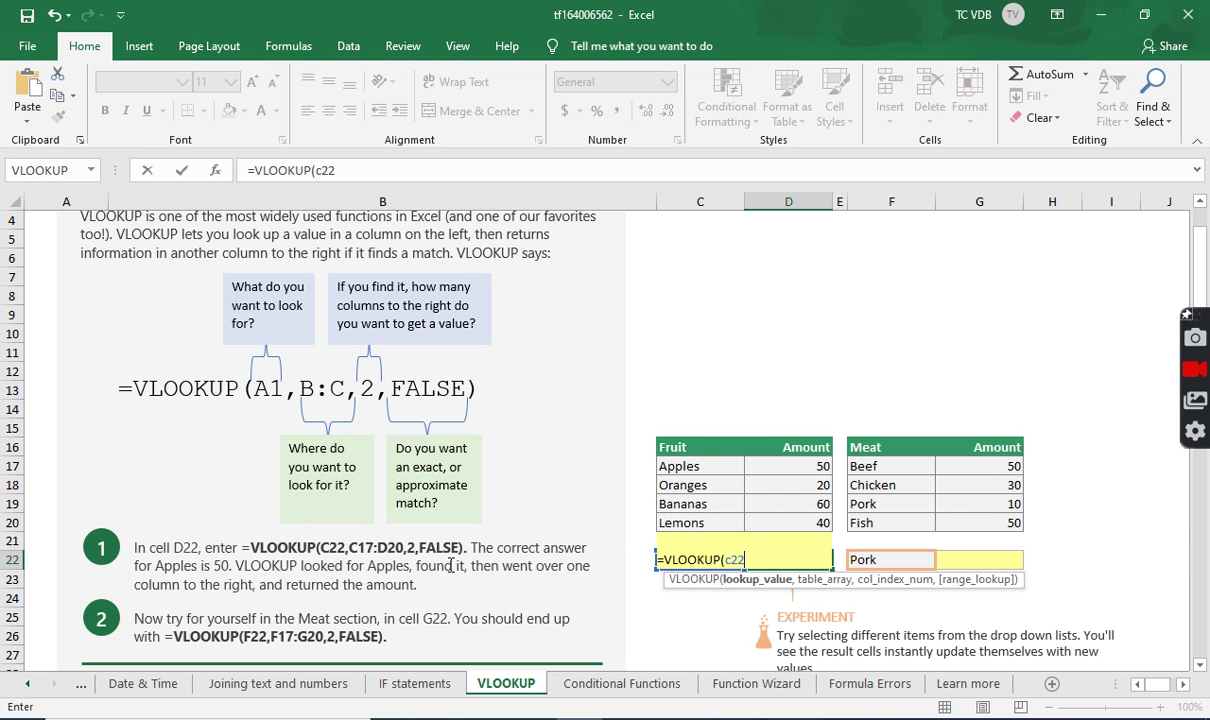
text(,)
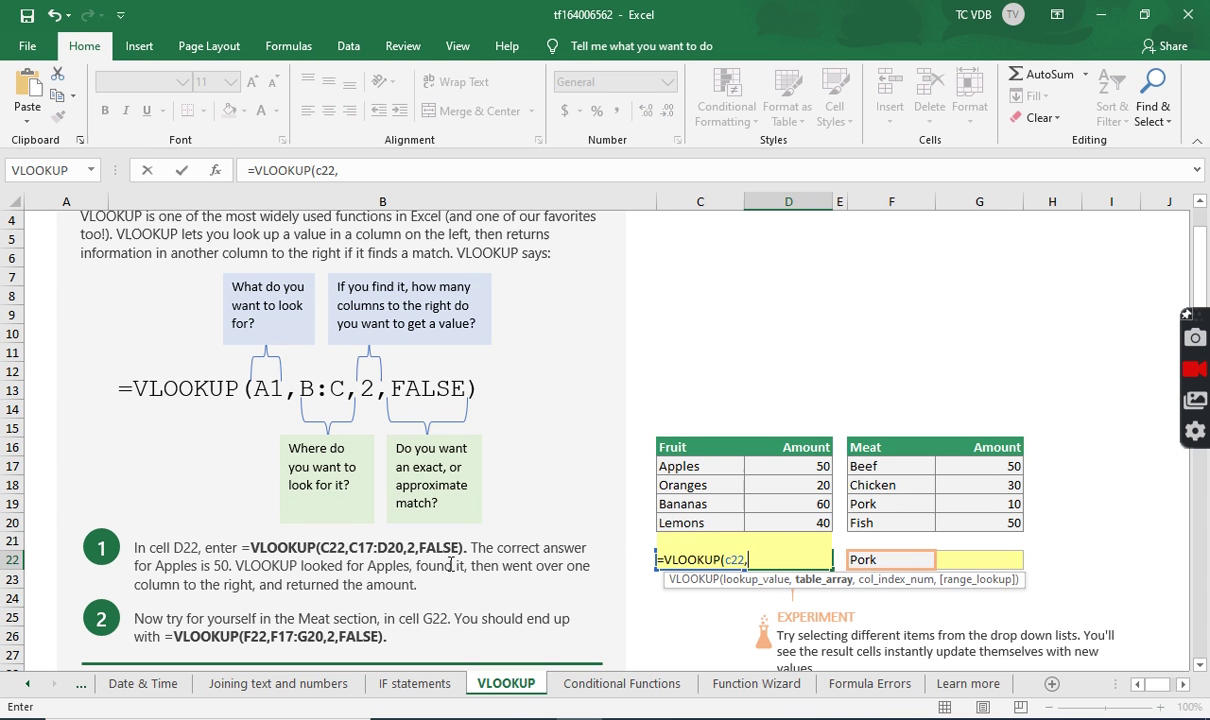
text(c17:)
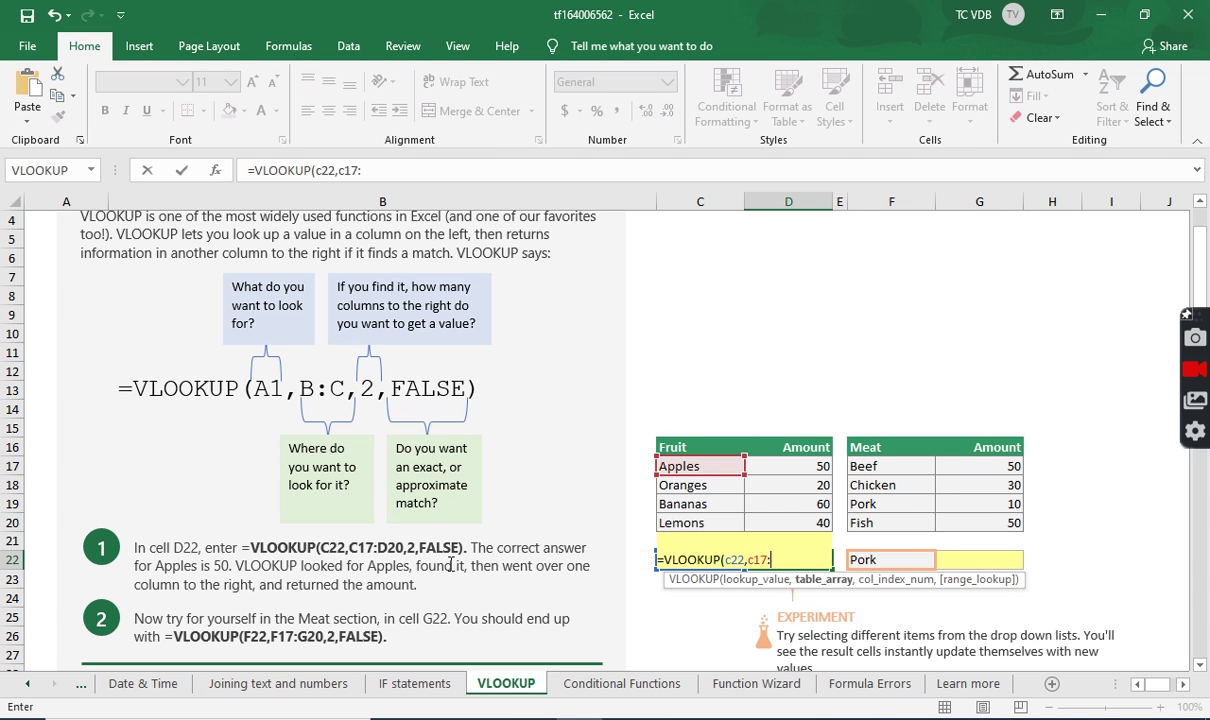
text(d20)
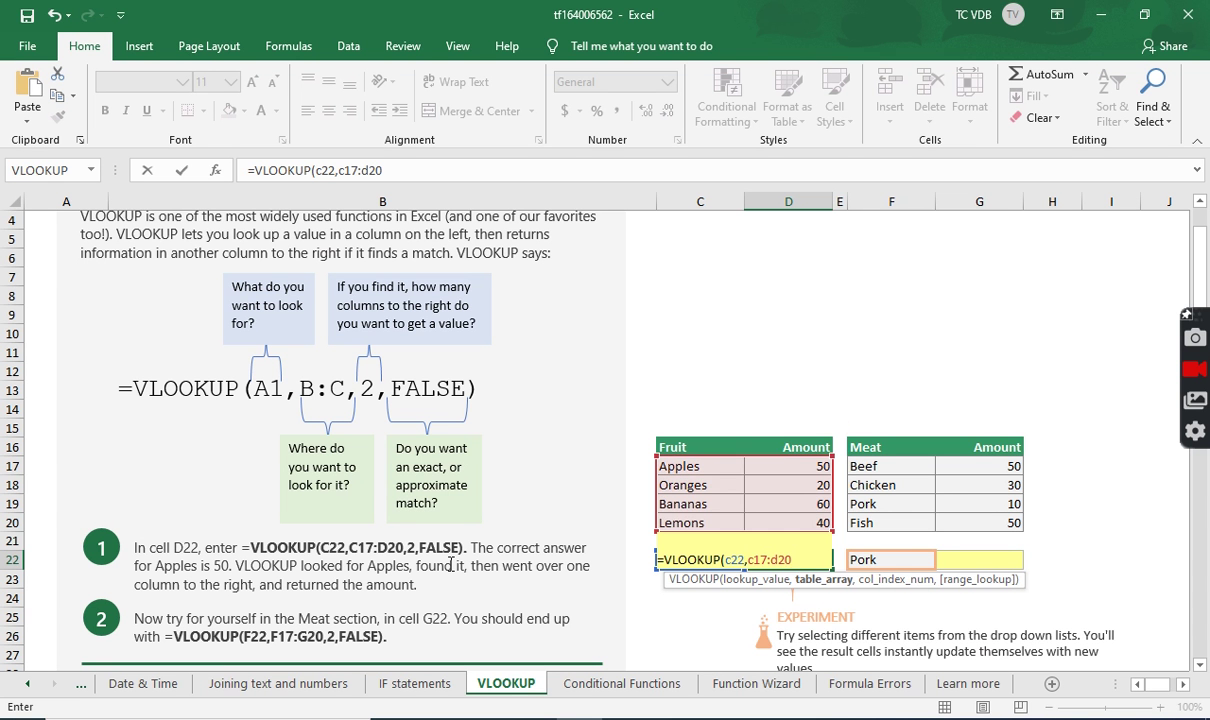
text(,)
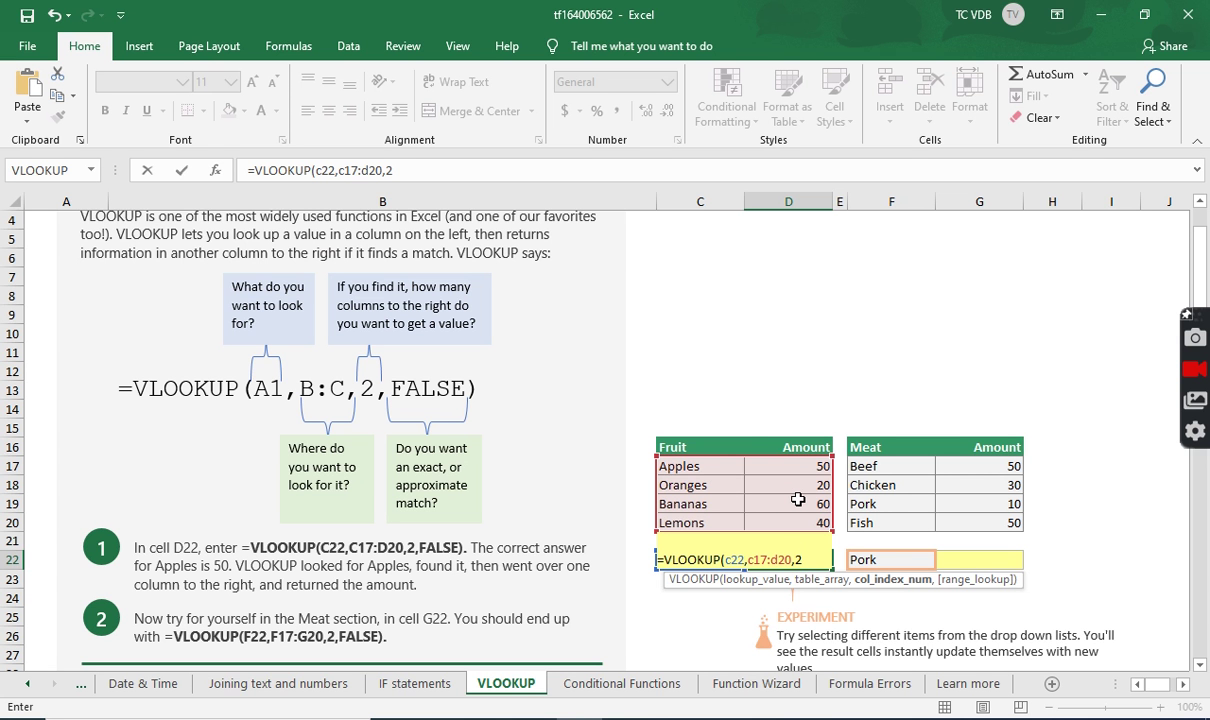
text(2,false))
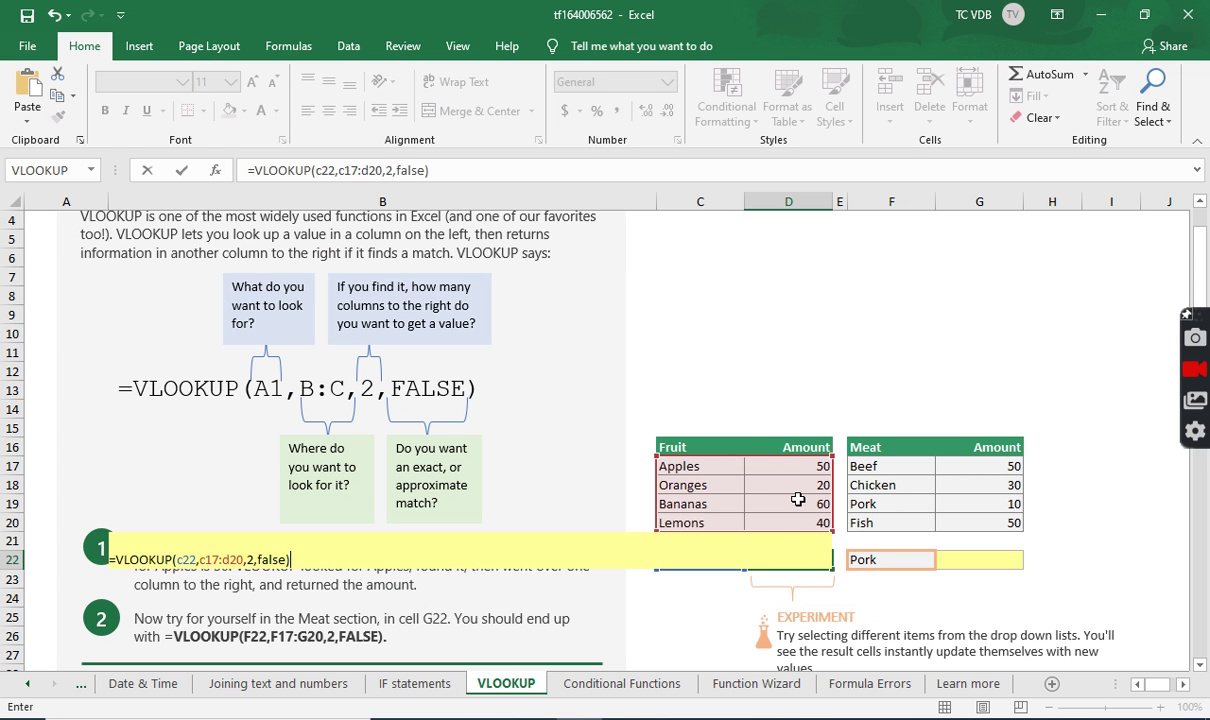
key(Return)
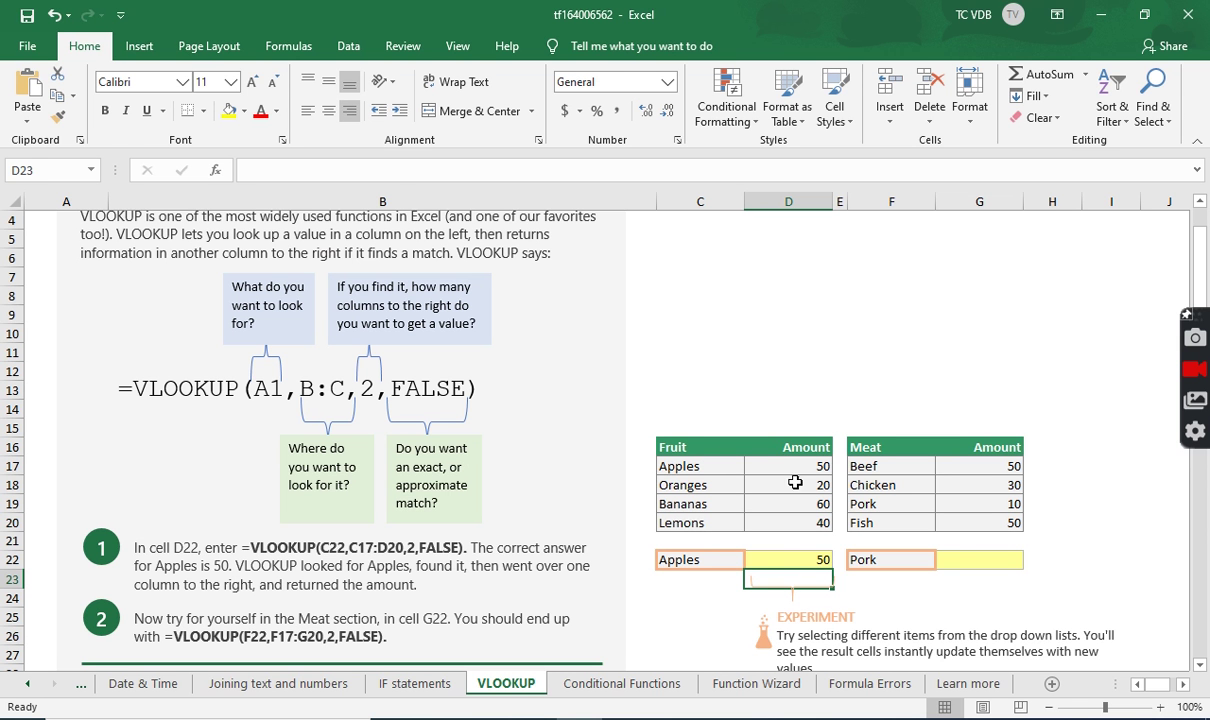
- Change D22's VLOOKUP column index from 2 to 1 so it returns the fruit name
click(797, 559)
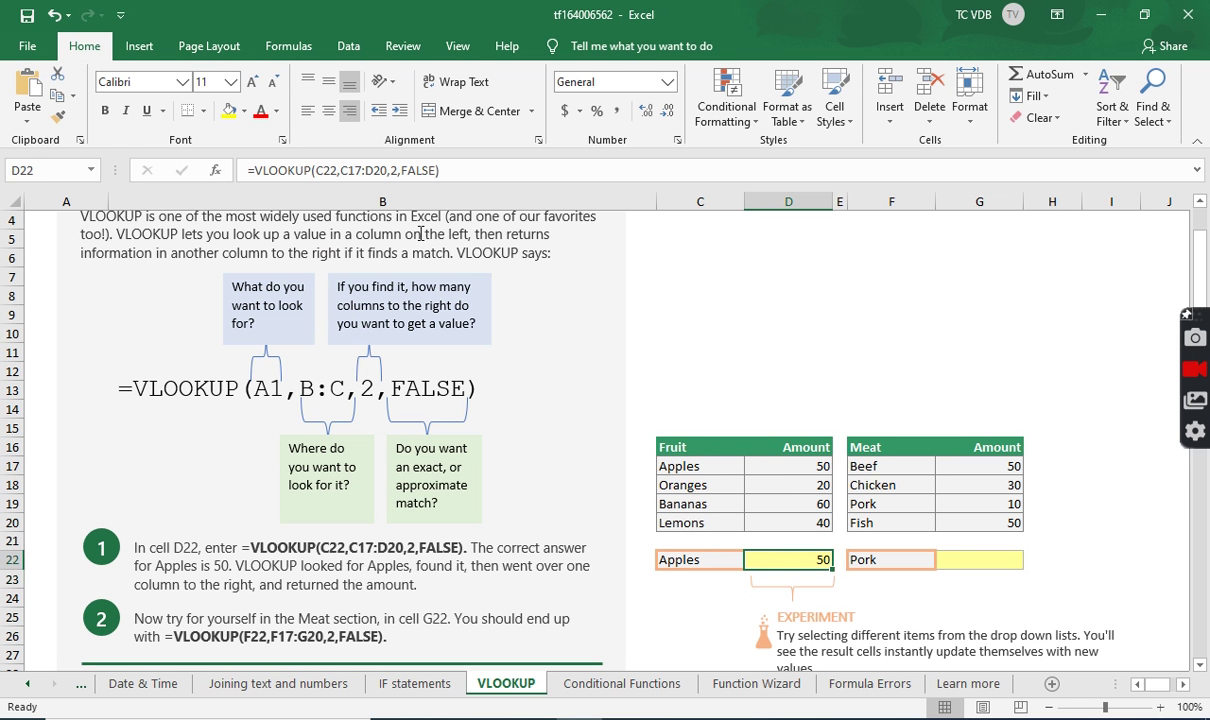
click(397, 167)
key(BackSpace)
text(1)
key(Tab)
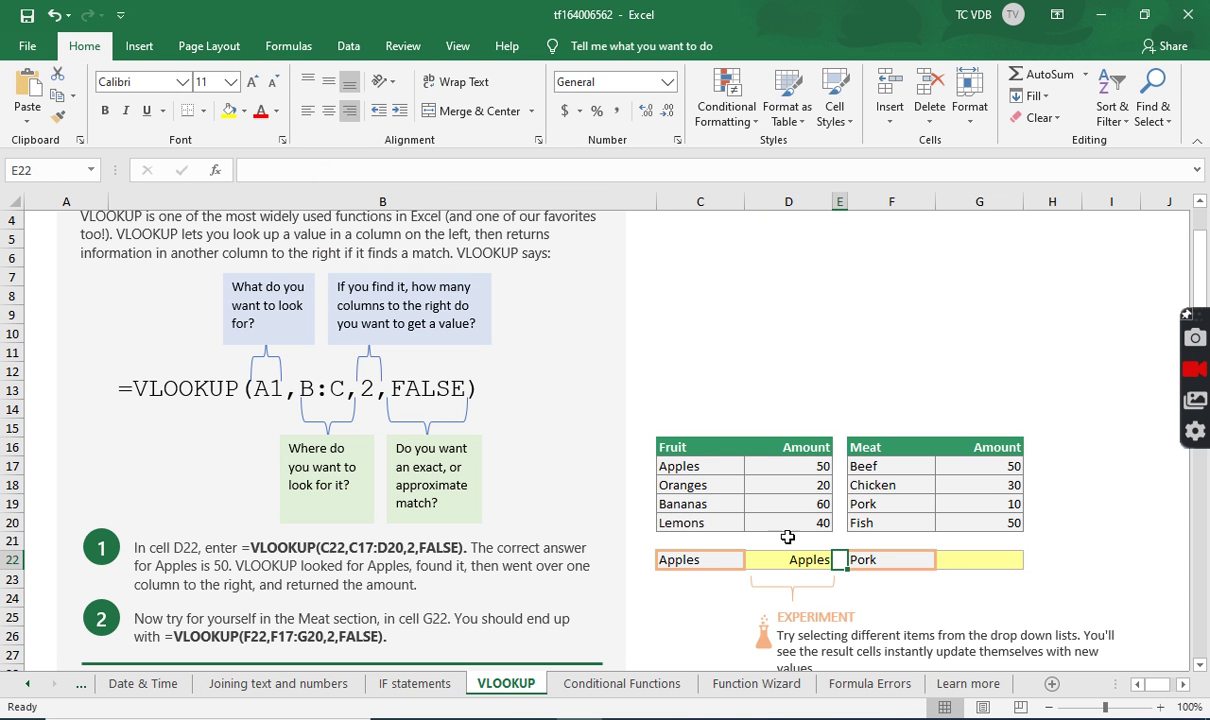
- Try column index 3 in D22, which gives #REF!, then undo back to index 1
click(795, 559)
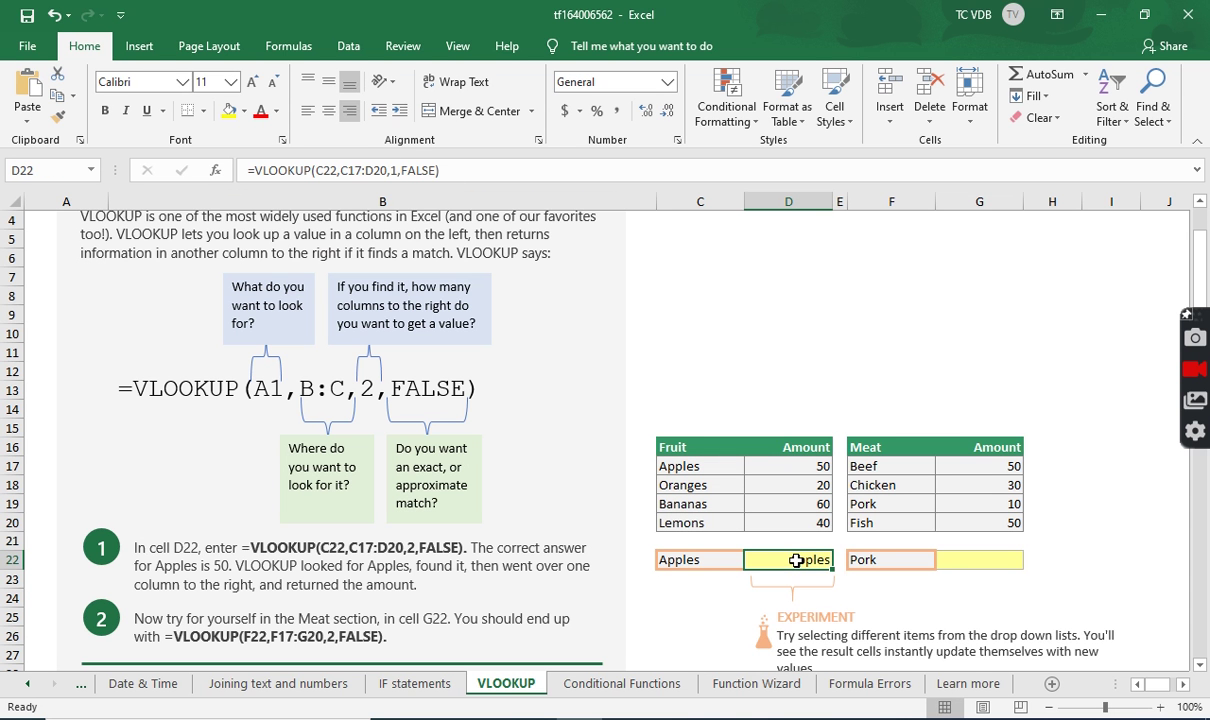
click(392, 168)
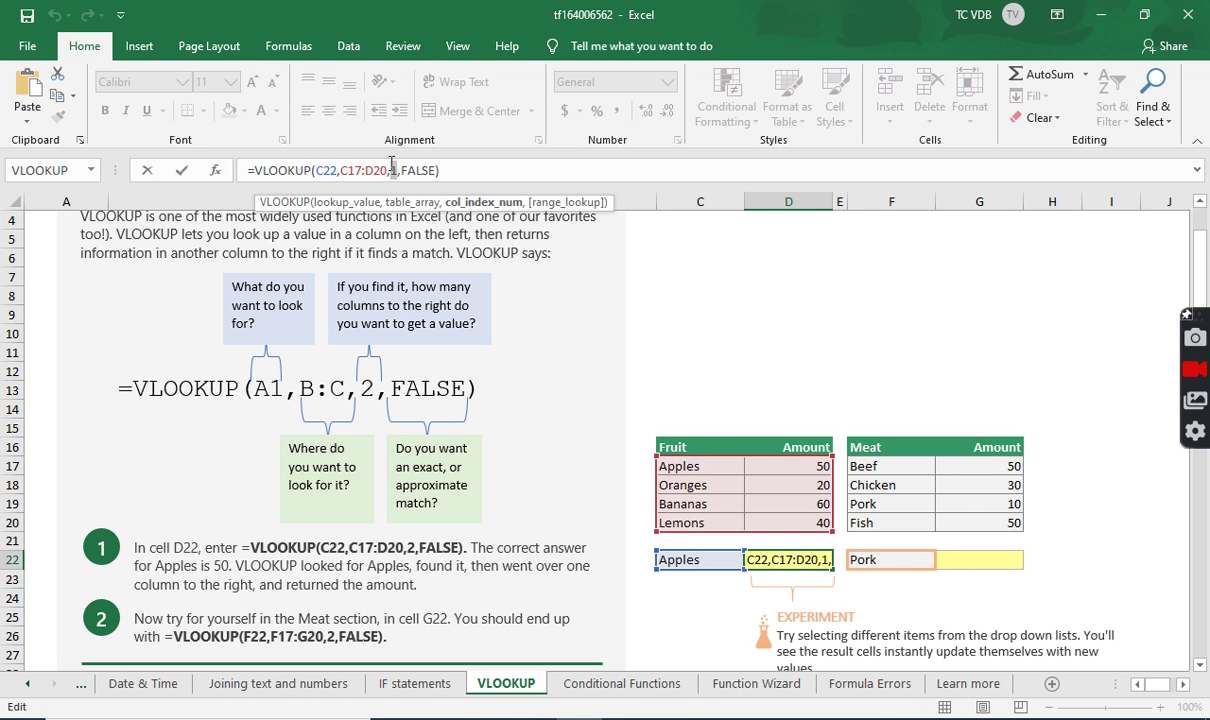
key(BackSpace)
text(3)
key(Return)
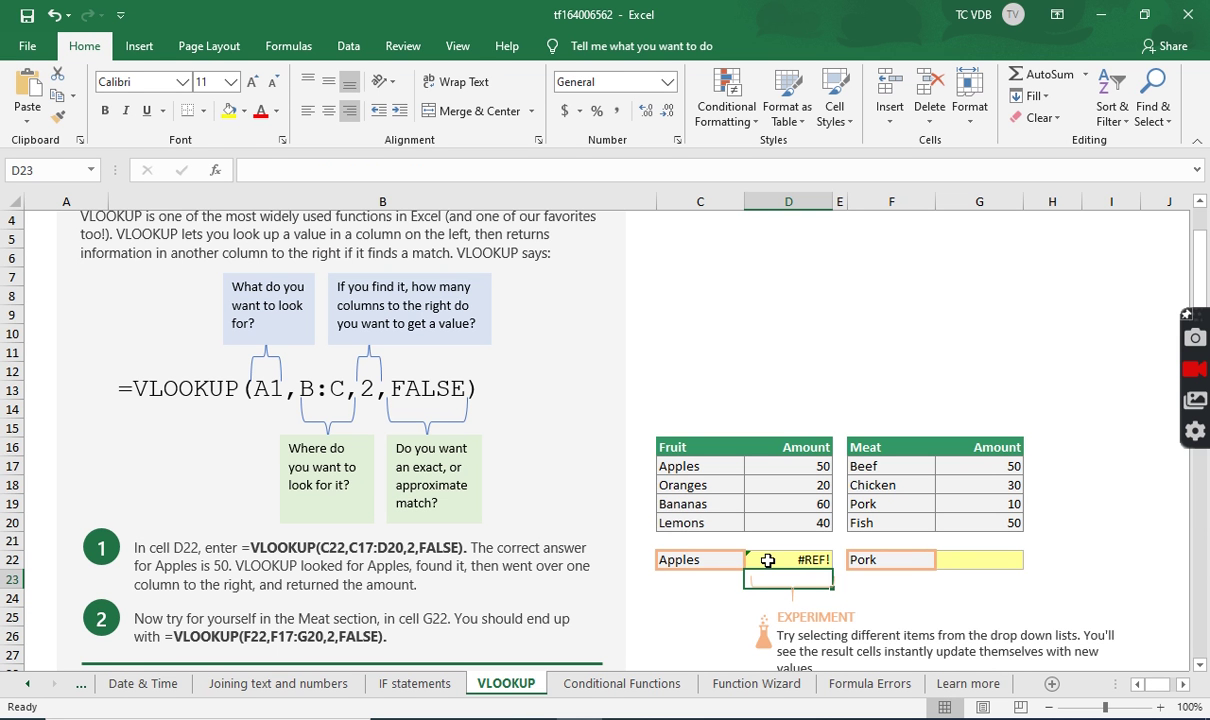
click(767, 560)
key(ctrl+z)
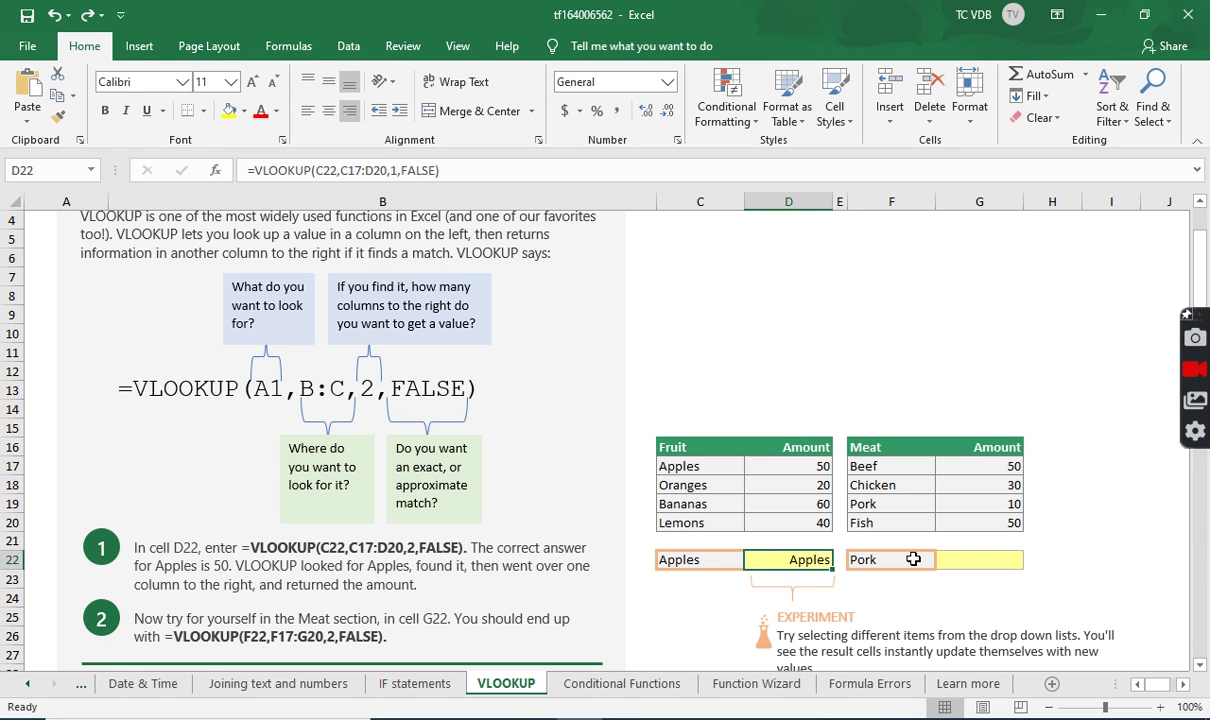
click(882, 560)
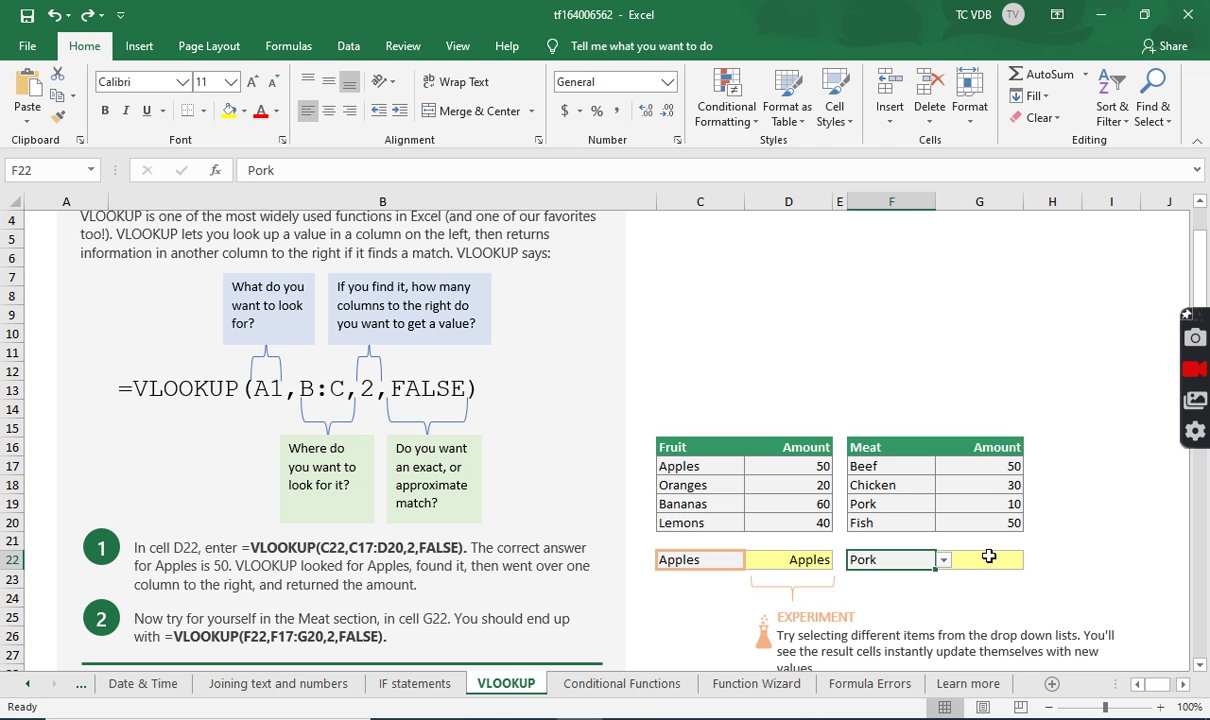
- Enter =VLOOKUP(F22,F17:G20,2,FALSE) in G22, returning 10 for Pork
click(991, 558)
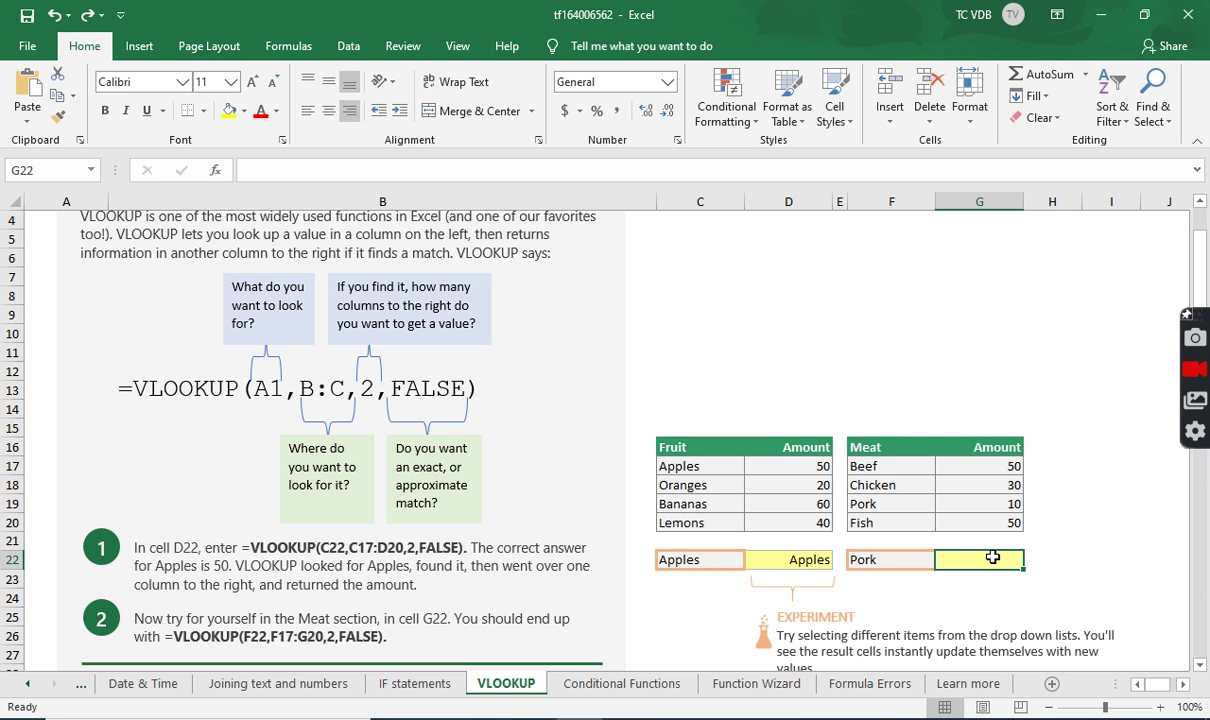
text(=vl)
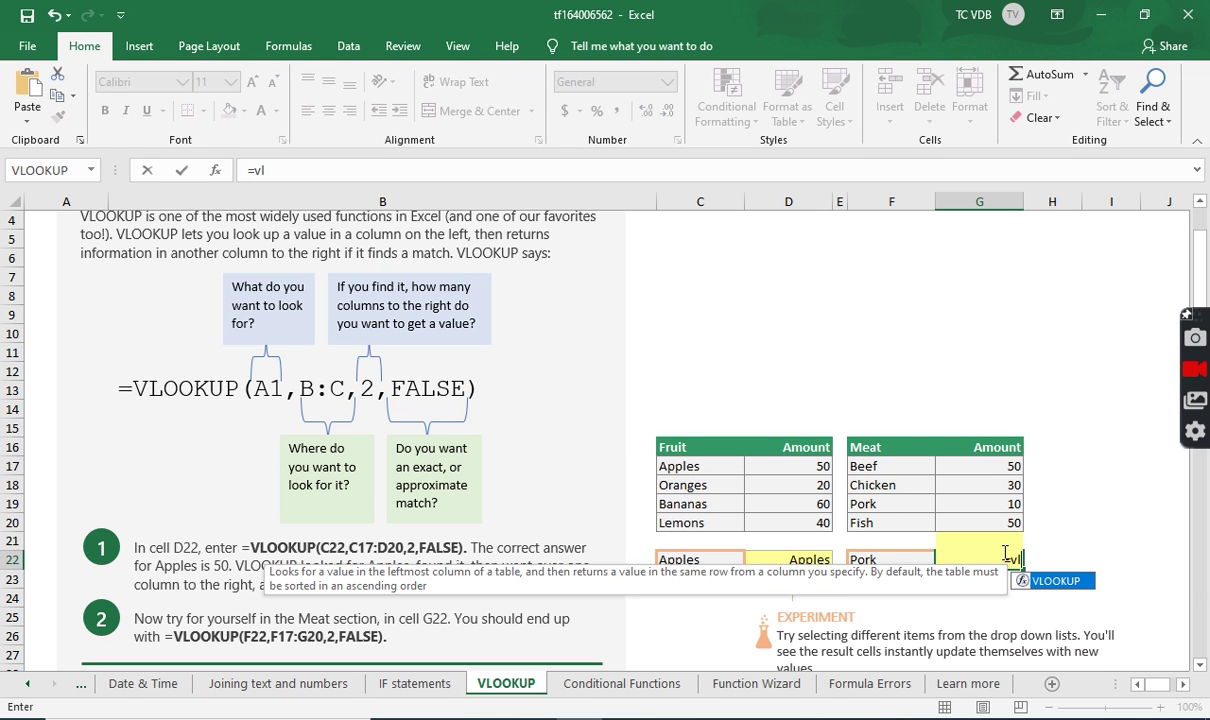
key(Tab)
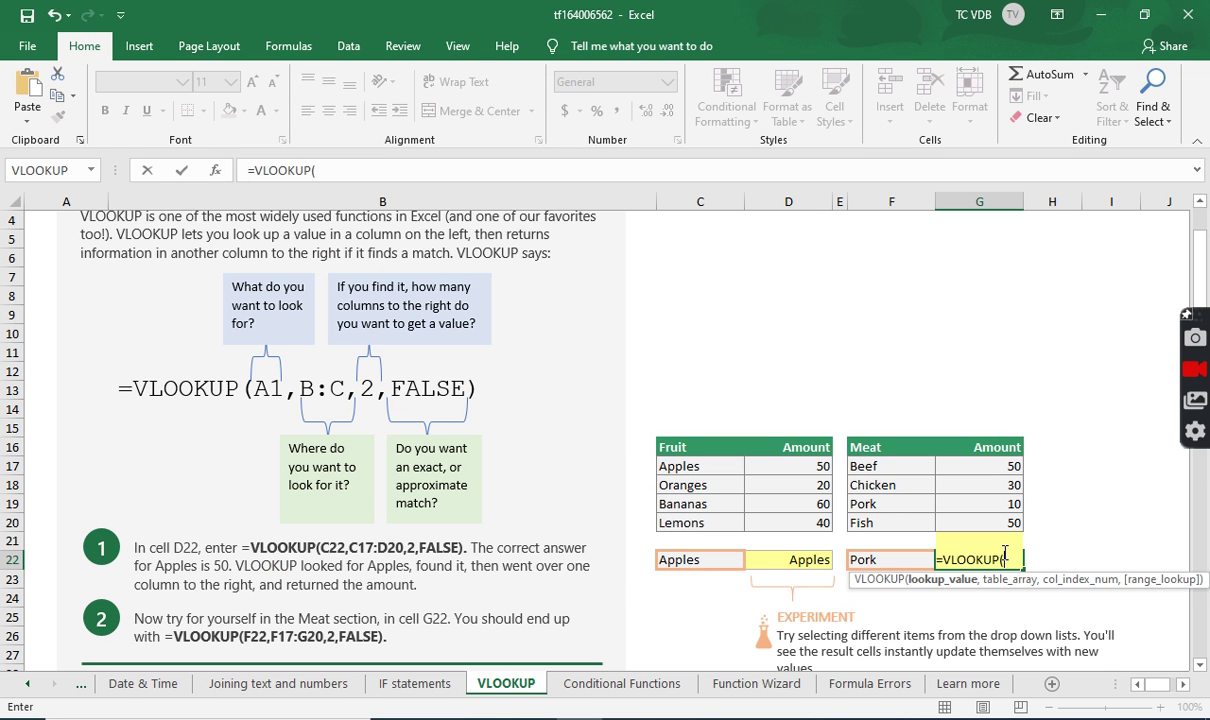
click(867, 560)
text(,)
drag(885, 468, 971, 523)
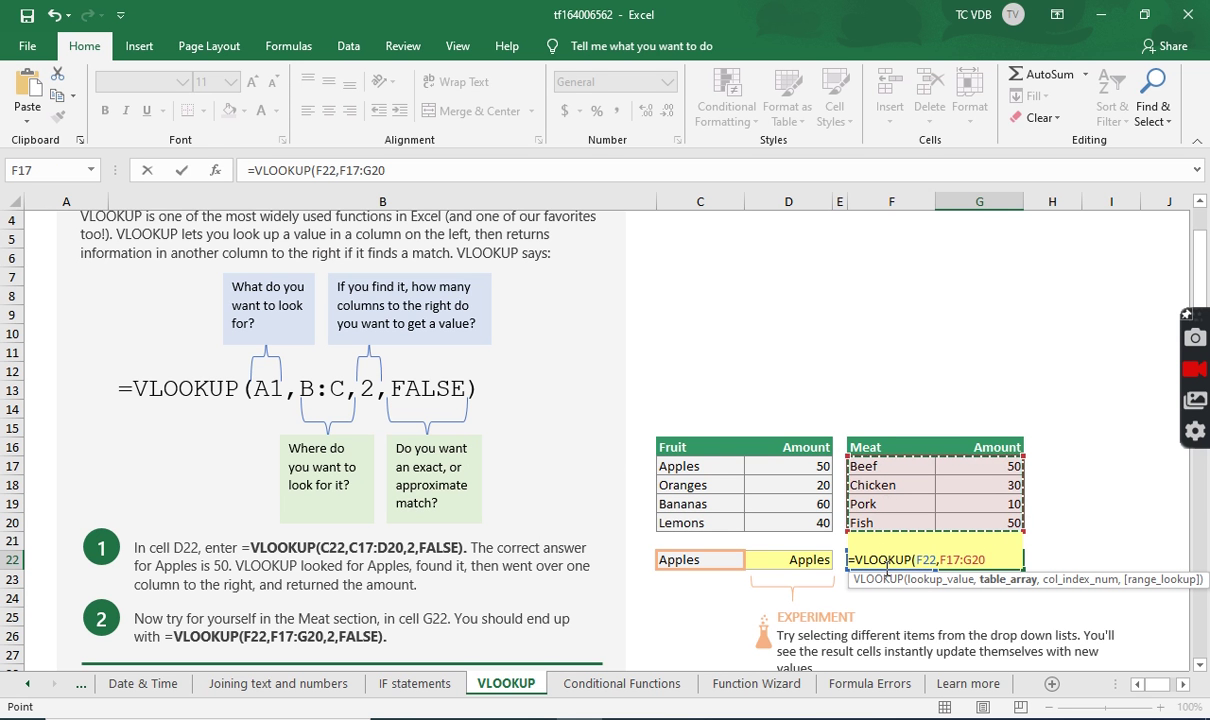
text(,2)
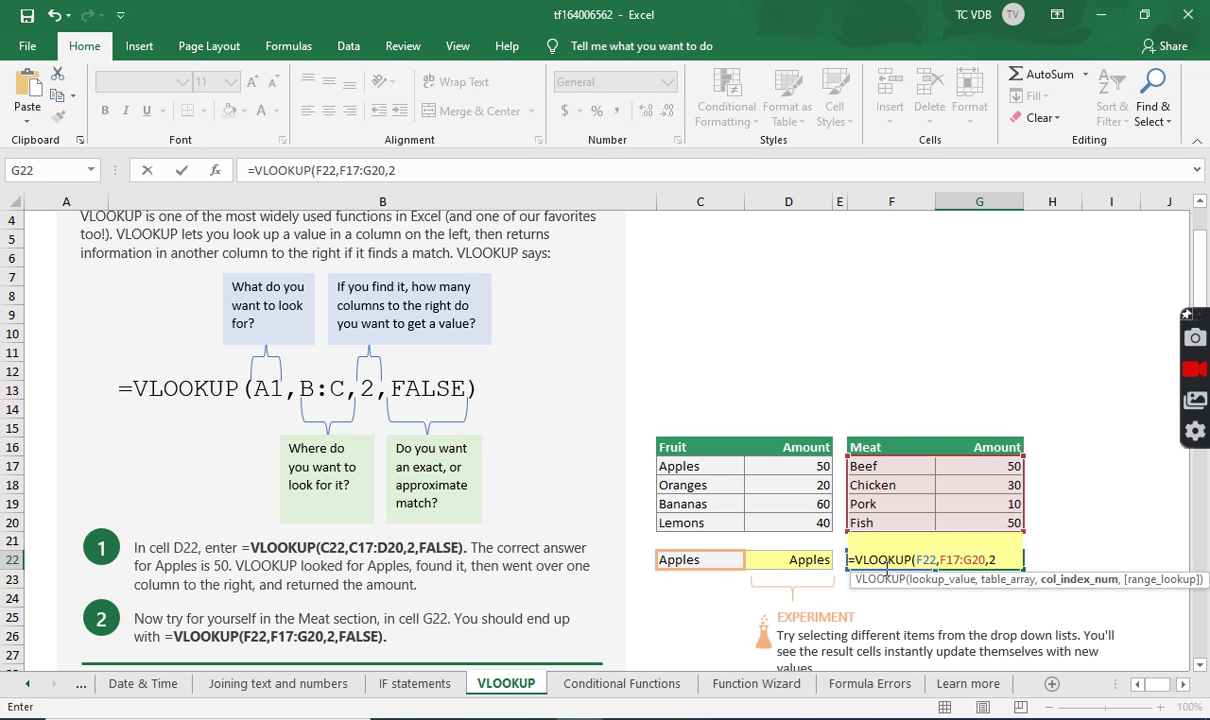
text(,false)
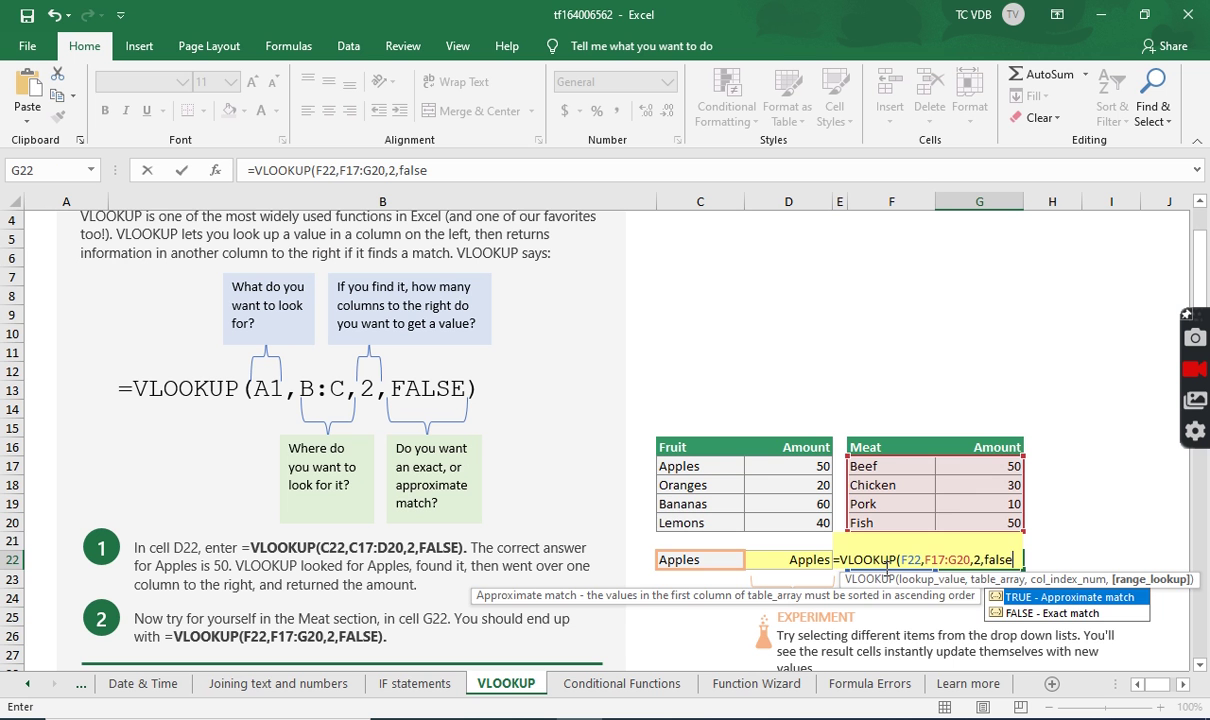
text())
key(Return)
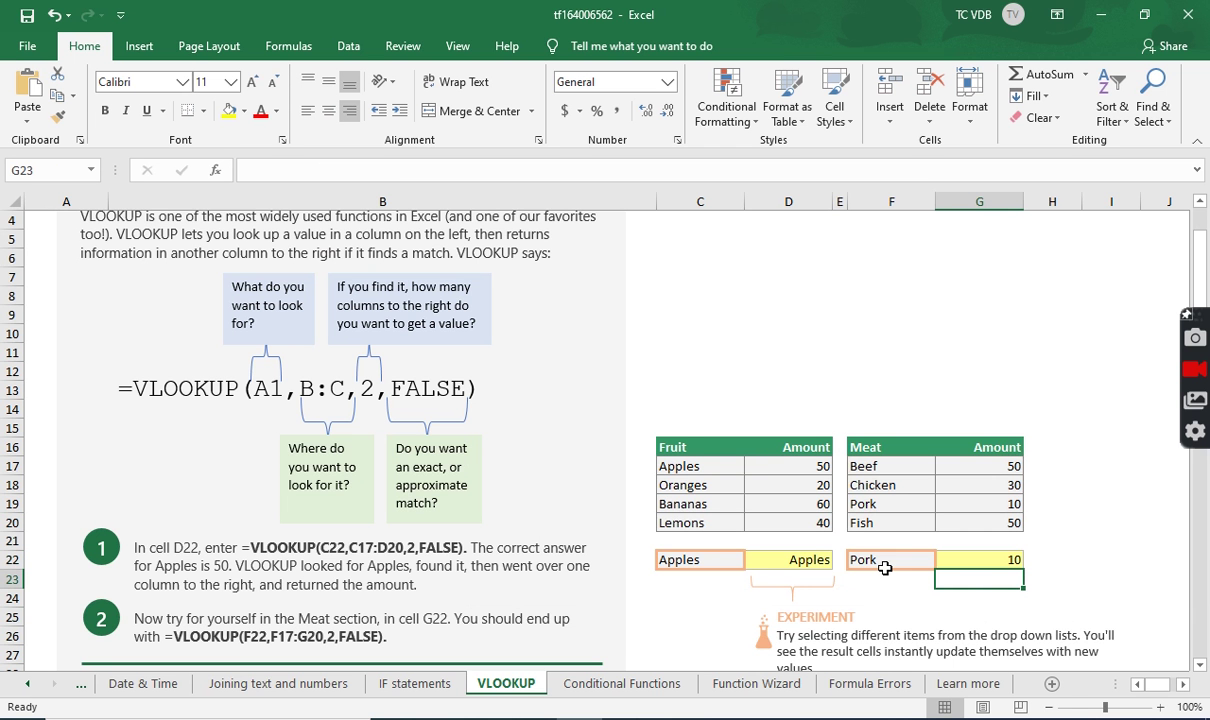
- Pick Oranges in the C22 drop-down and Chicken in the F22 drop-down
scroll(941, 507, down, 1)
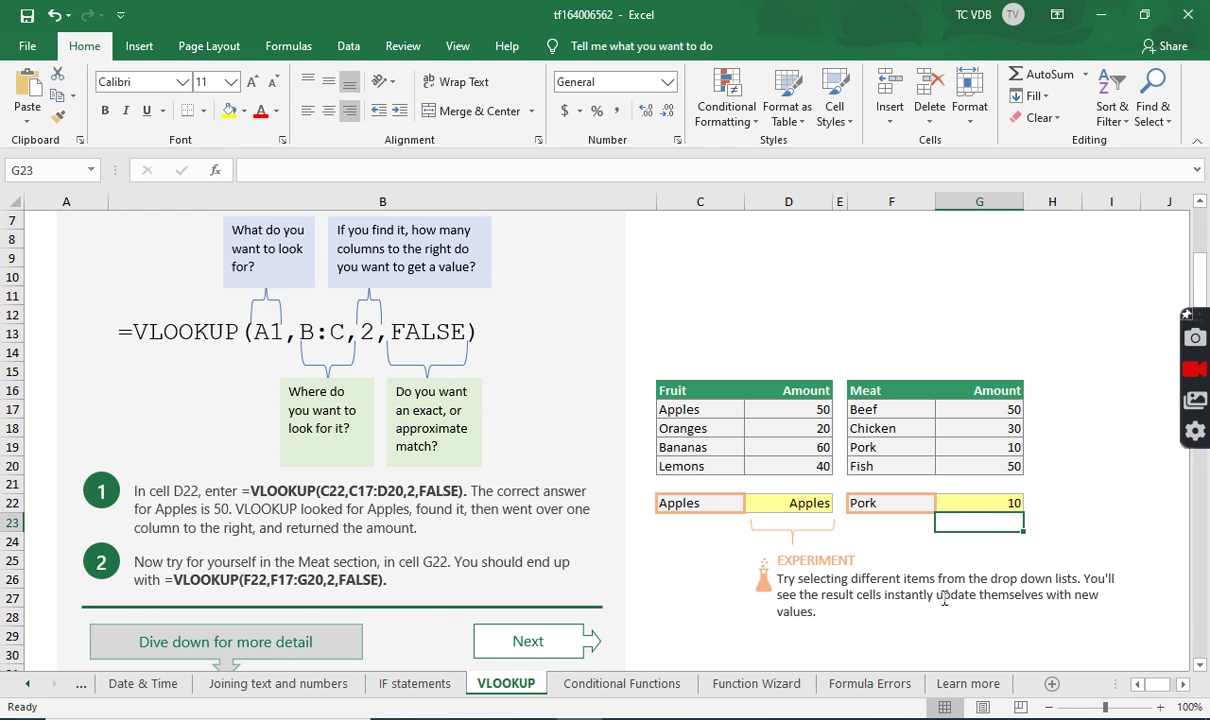
click(722, 501)
click(860, 502)
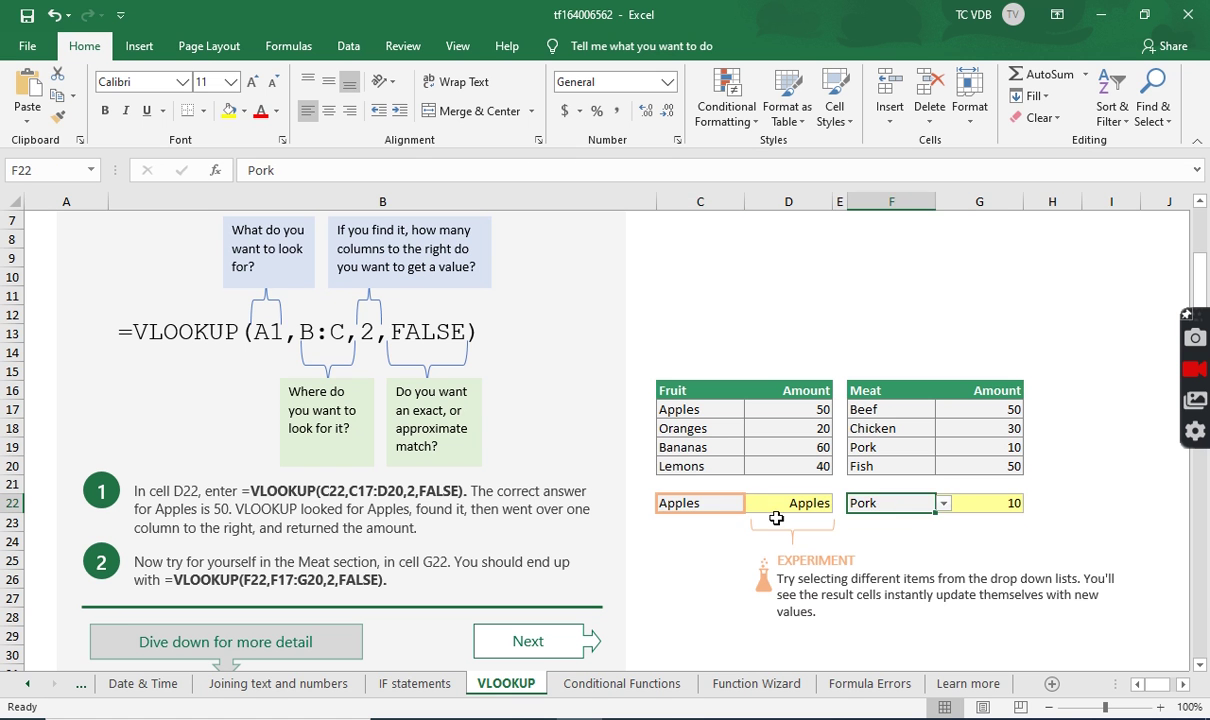
click(736, 502)
click(752, 504)
click(736, 543)
click(870, 502)
click(942, 503)
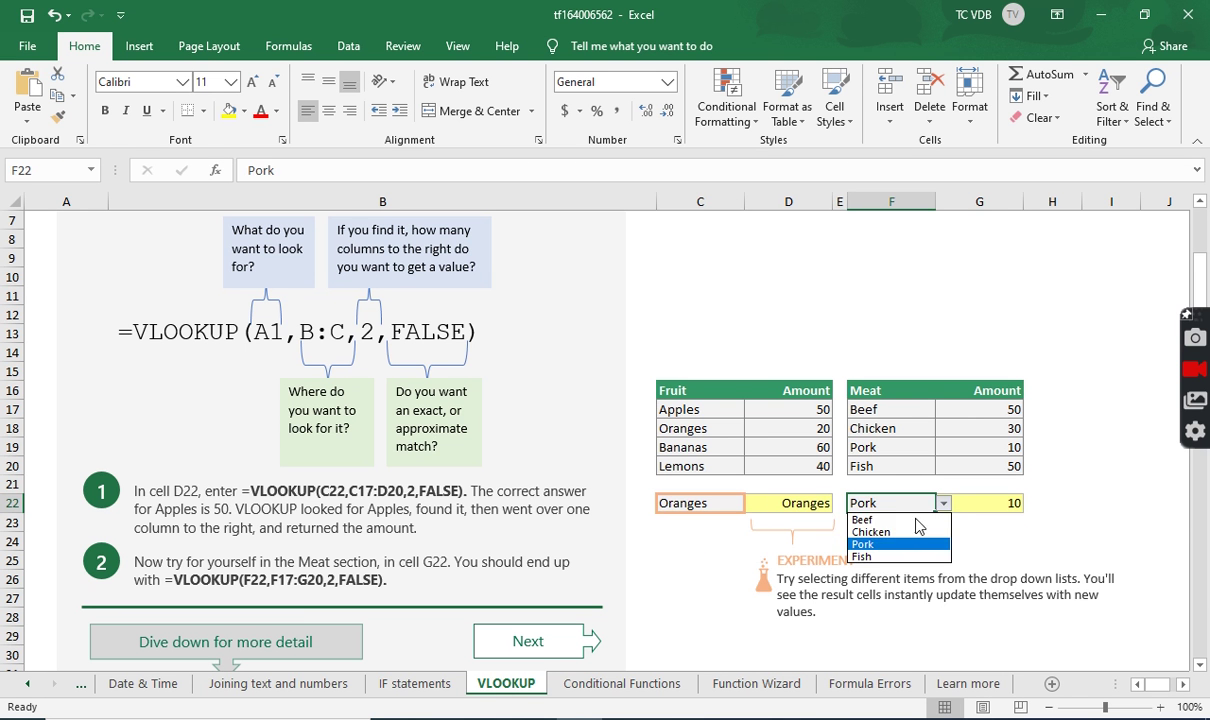
click(870, 531)
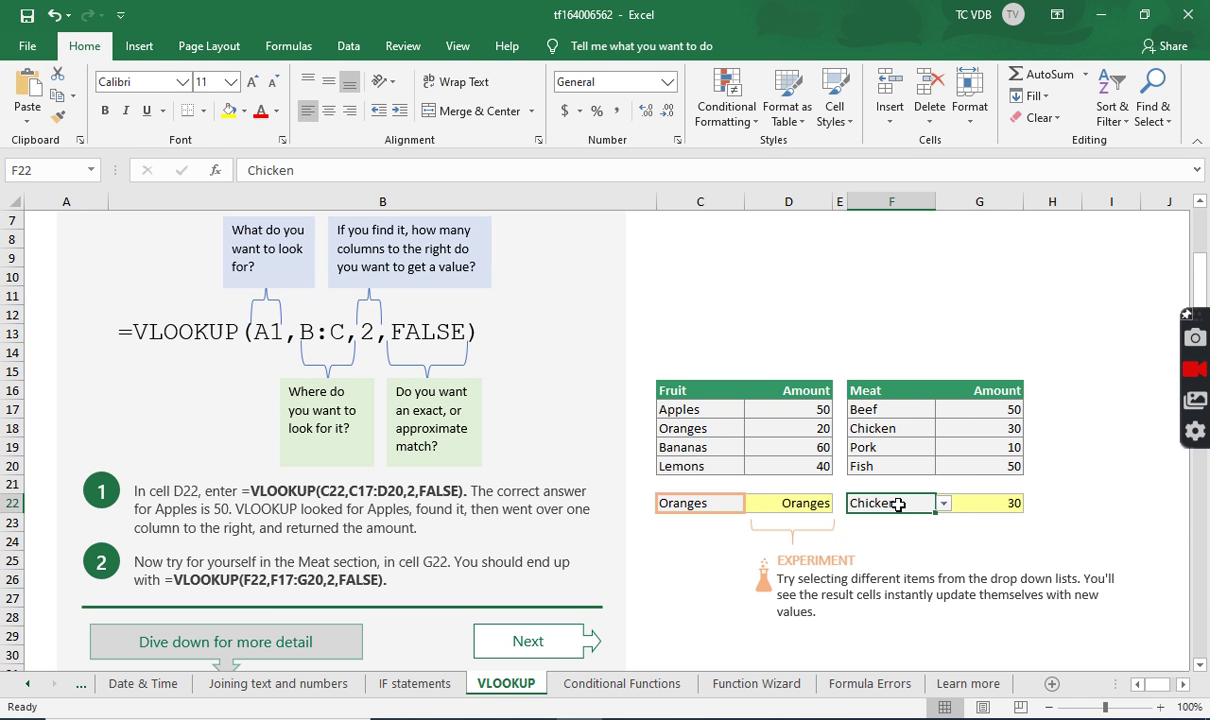
- Pick Lemons in C22 and Beef in F22, so G22 shows 50
click(706, 503)
click(752, 503)
click(680, 550)
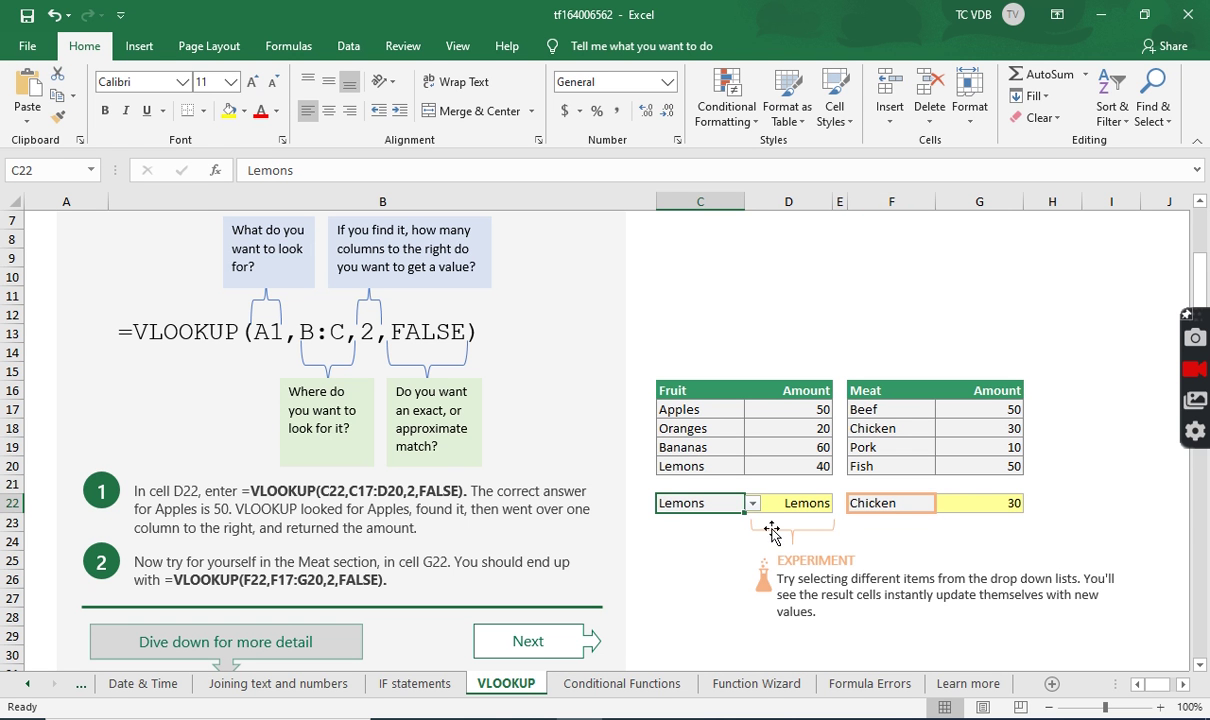
click(882, 503)
click(943, 503)
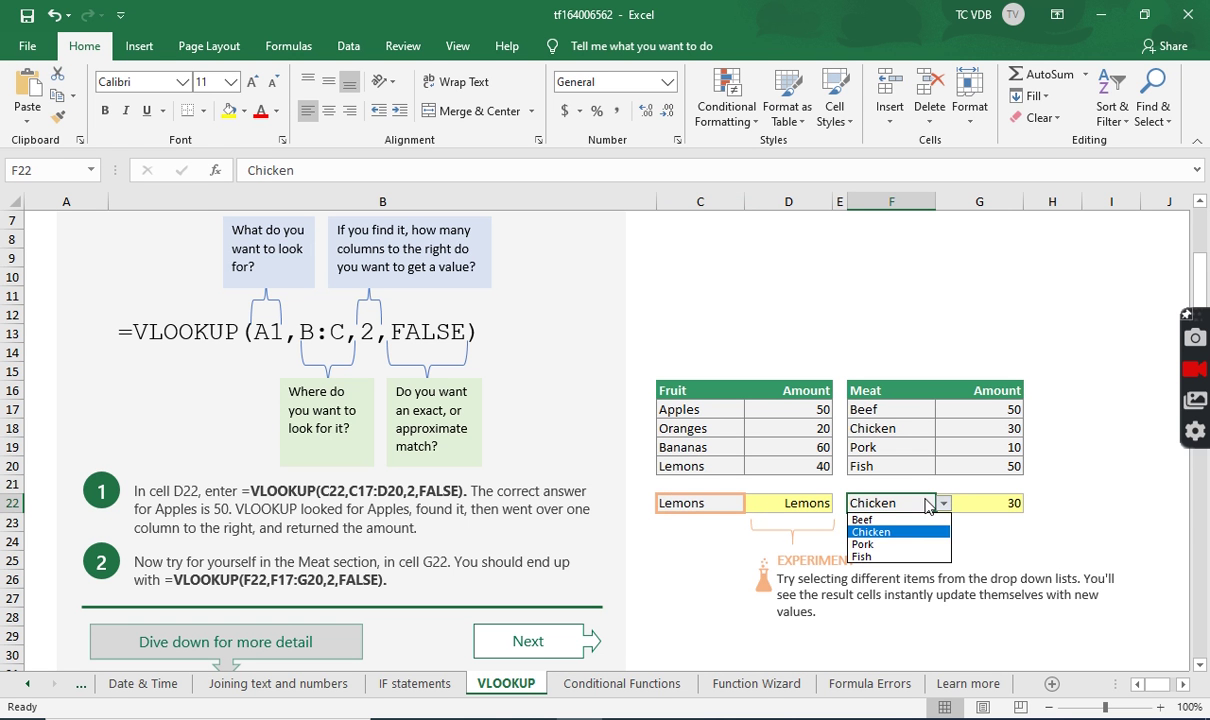
click(902, 521)
click(728, 558)
scroll(729, 556, down, 5)
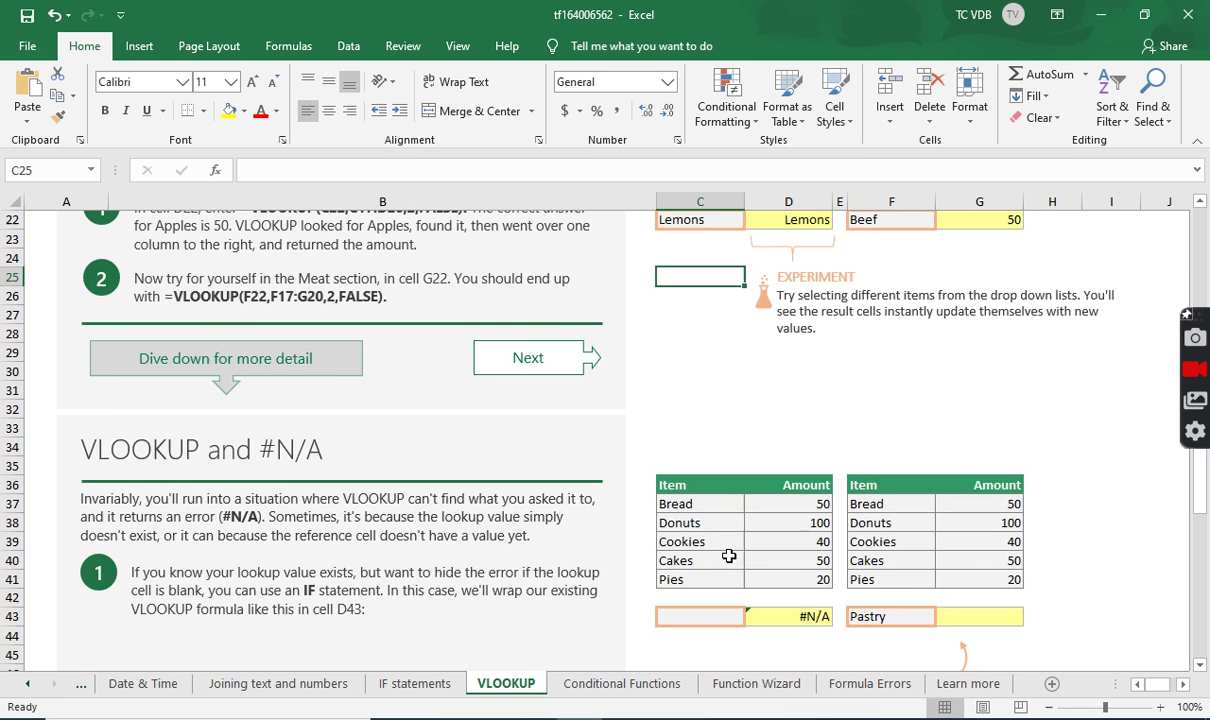
scroll(729, 556, down, 4)
scroll(726, 559, up, 3)
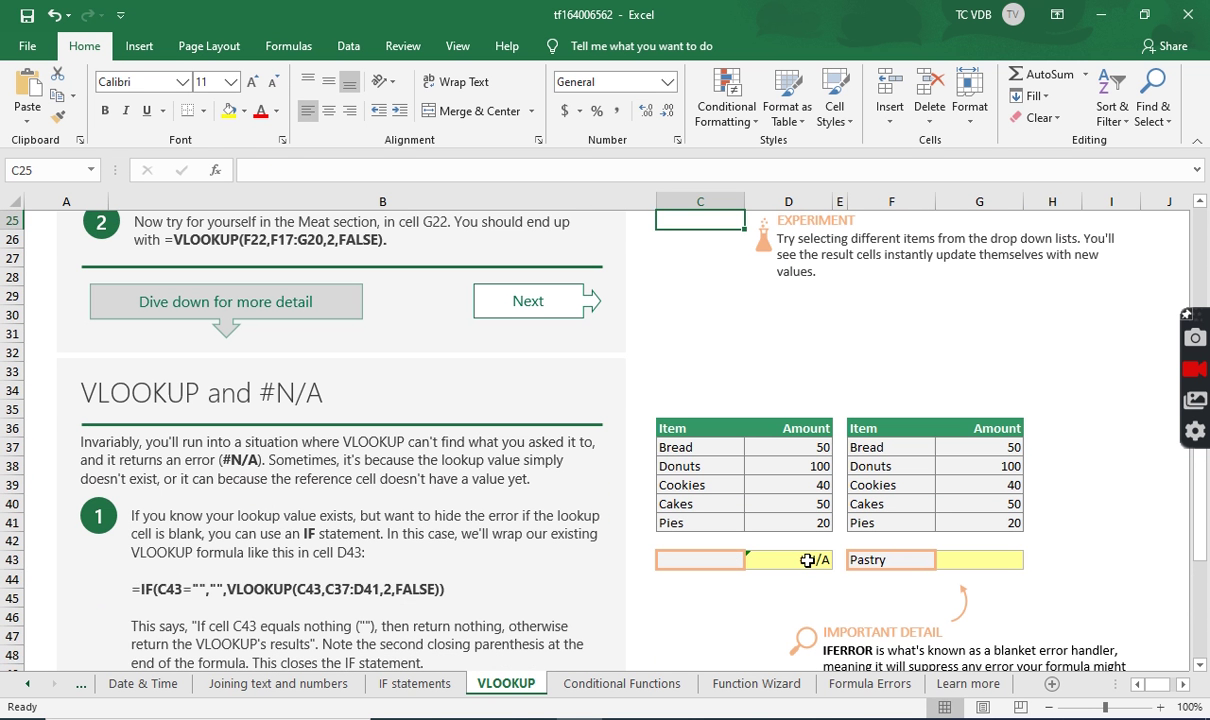
click(807, 560)
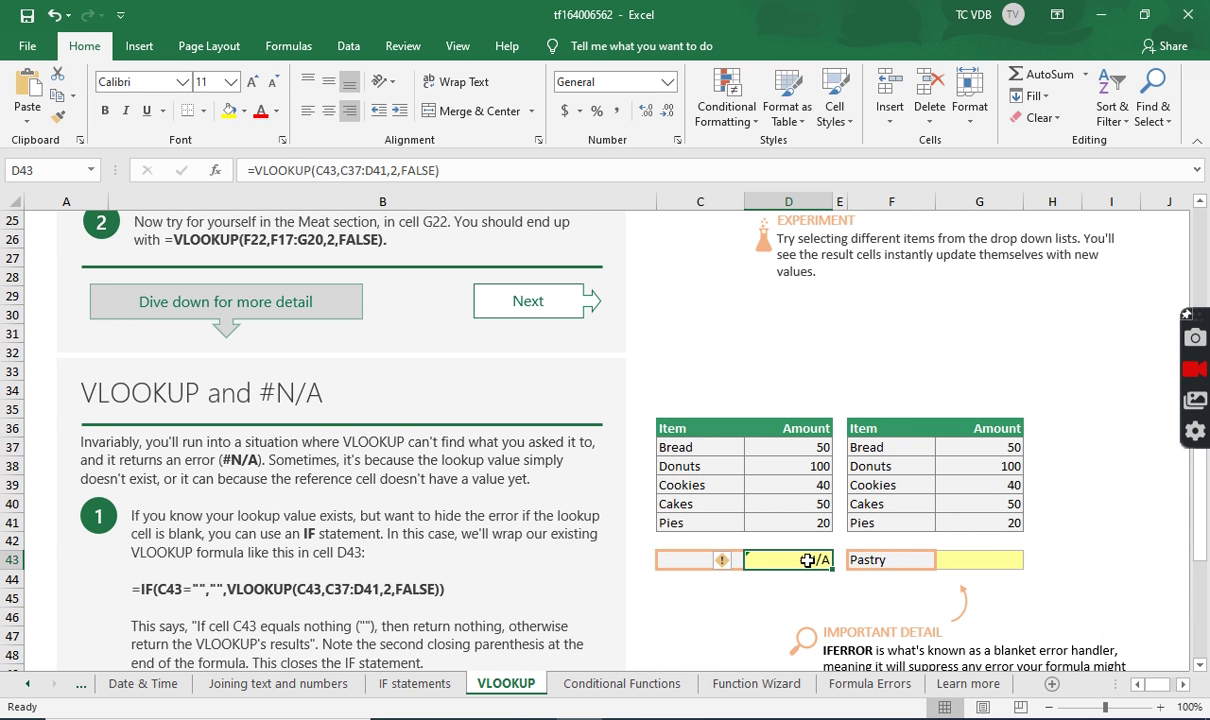
scroll(807, 560, down, 11)
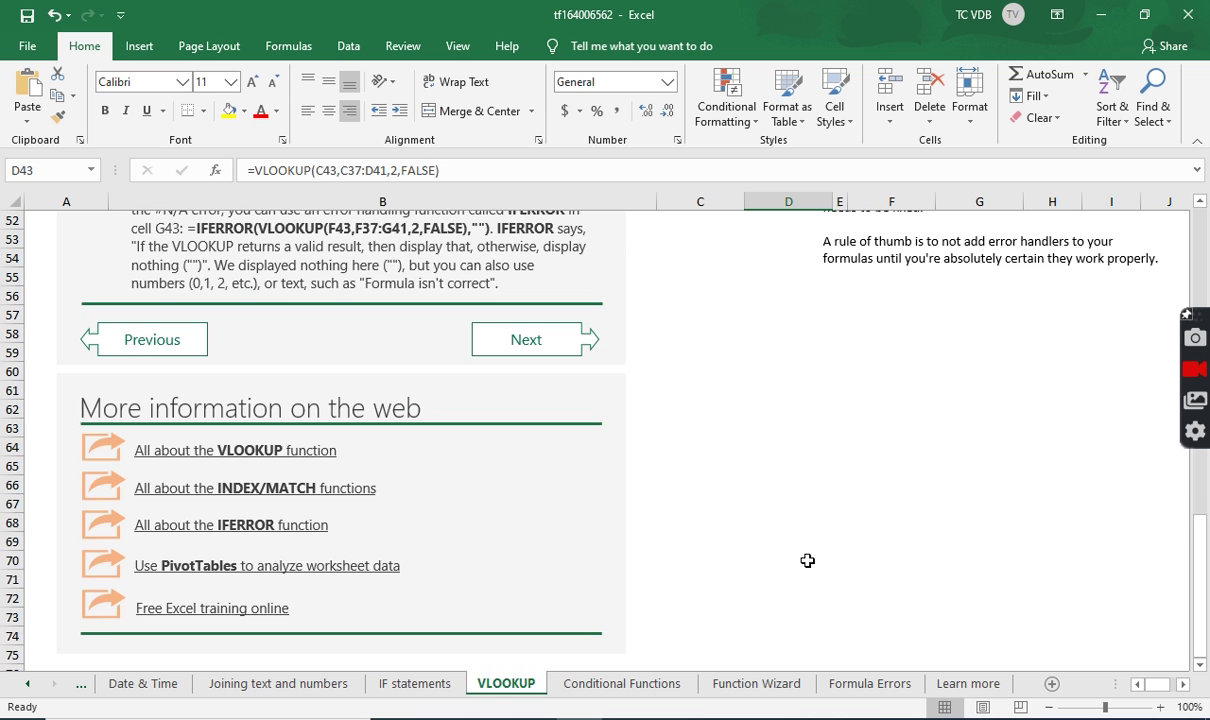
scroll(807, 560, up, 7)
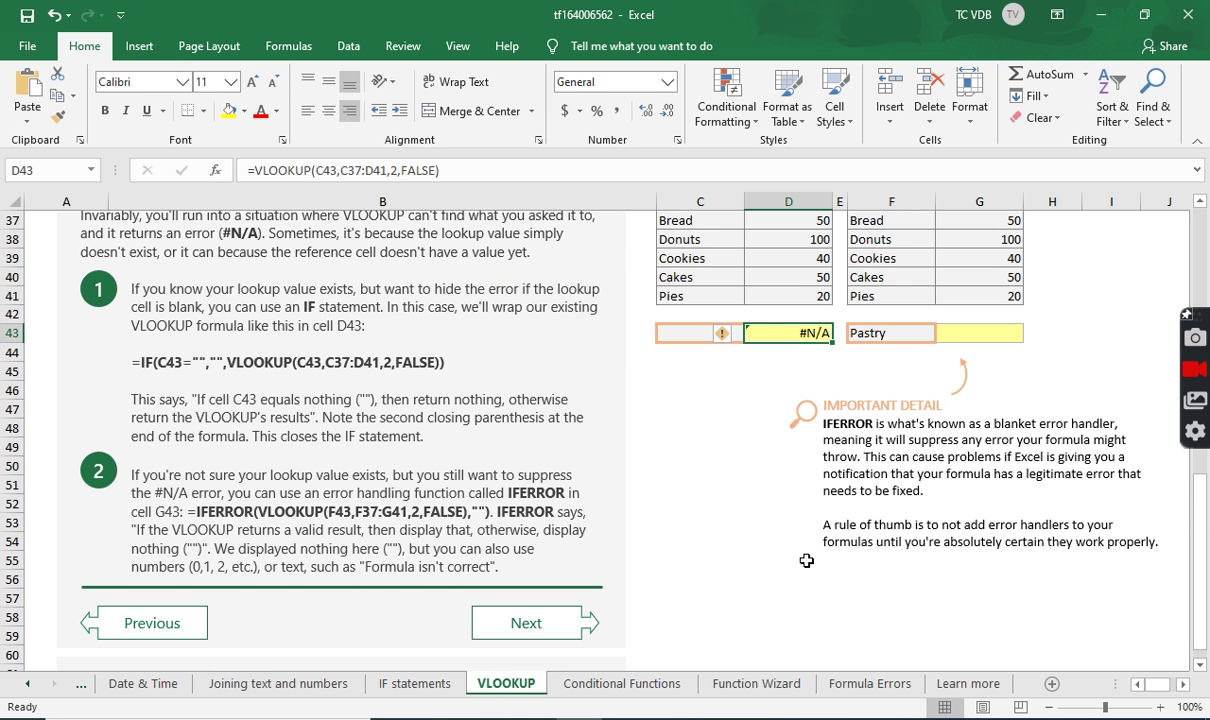
scroll(807, 560, up, 3)
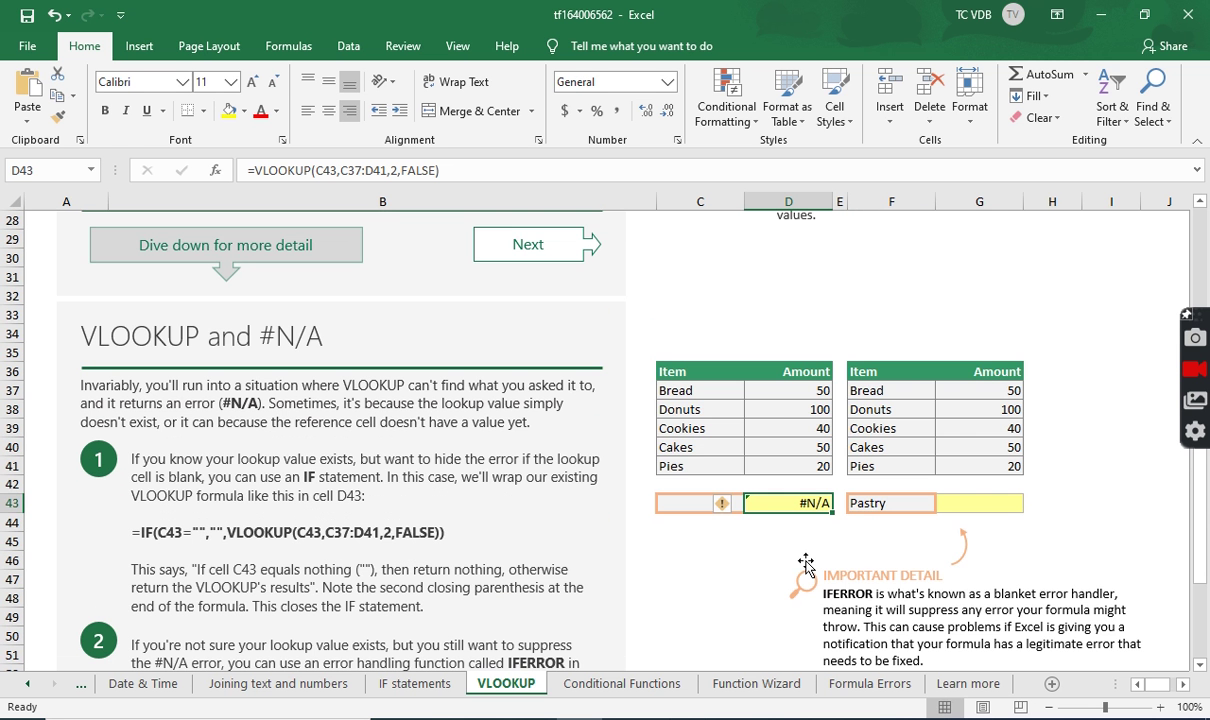
scroll(807, 565, up, 6)
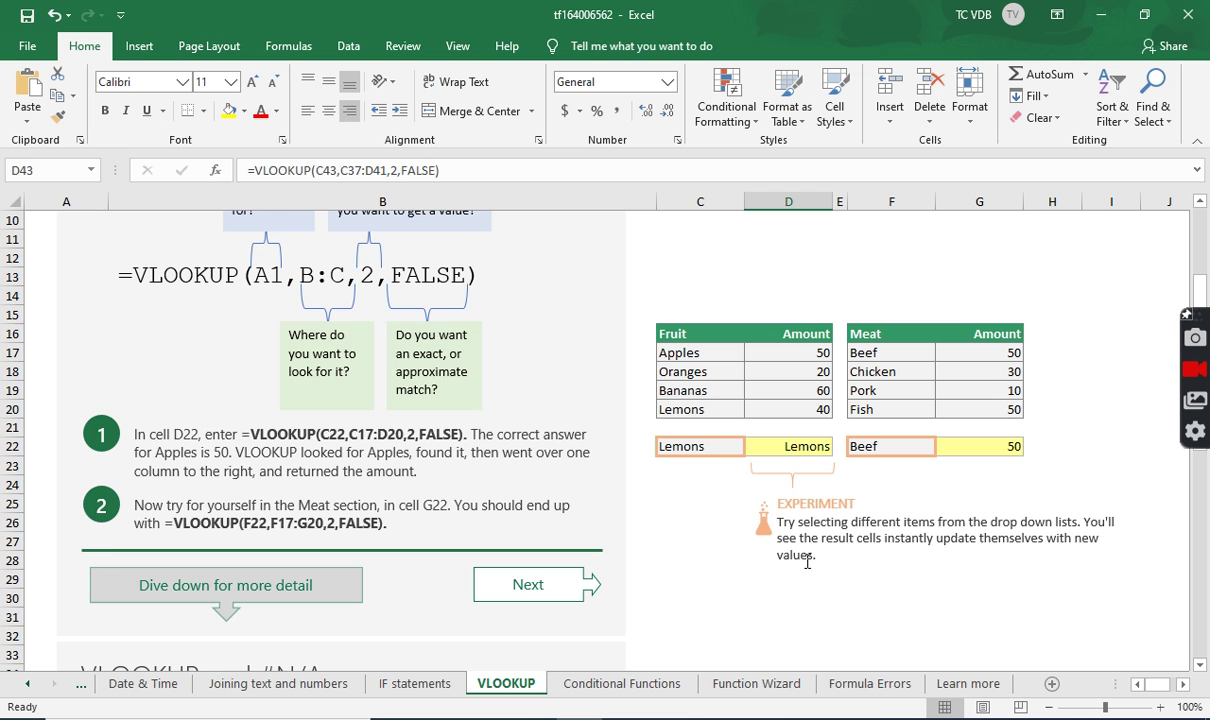
scroll(807, 562, up, 3)
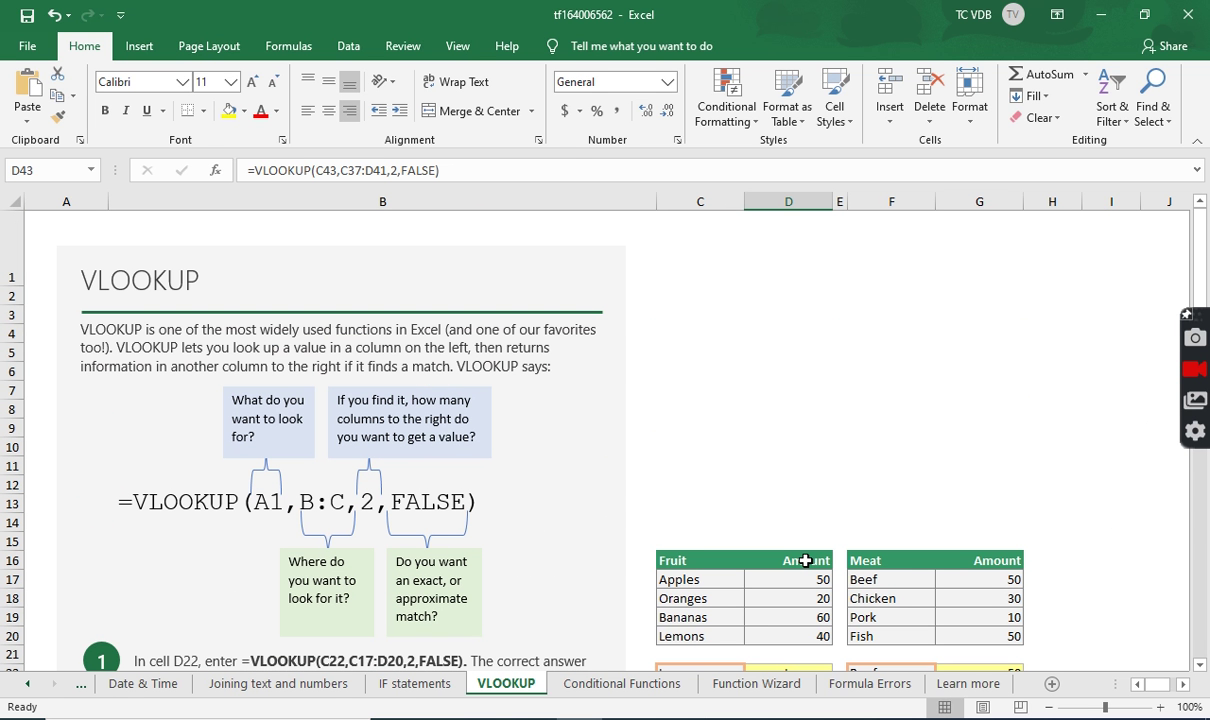